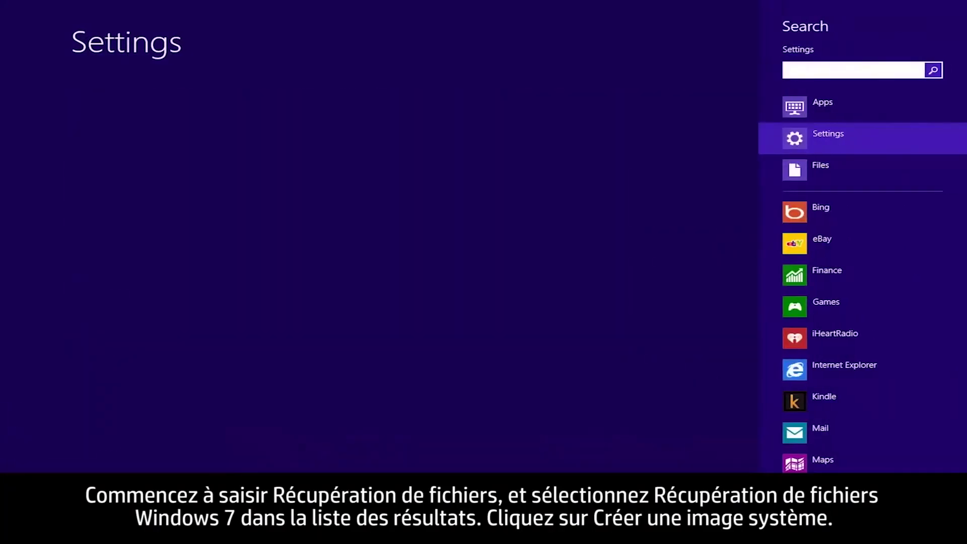
{"action": "type", "text": "file rec"}
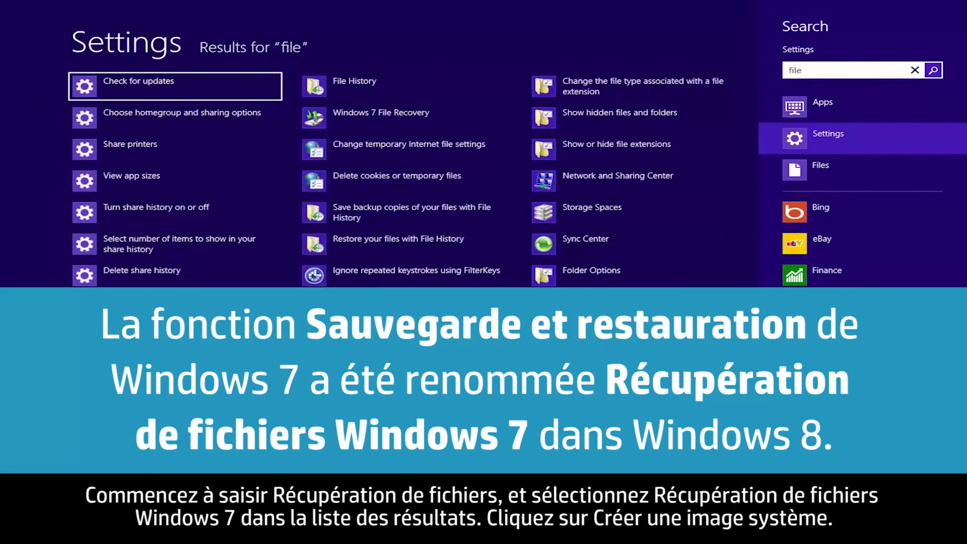
{"action": "type", "text": "overy"}
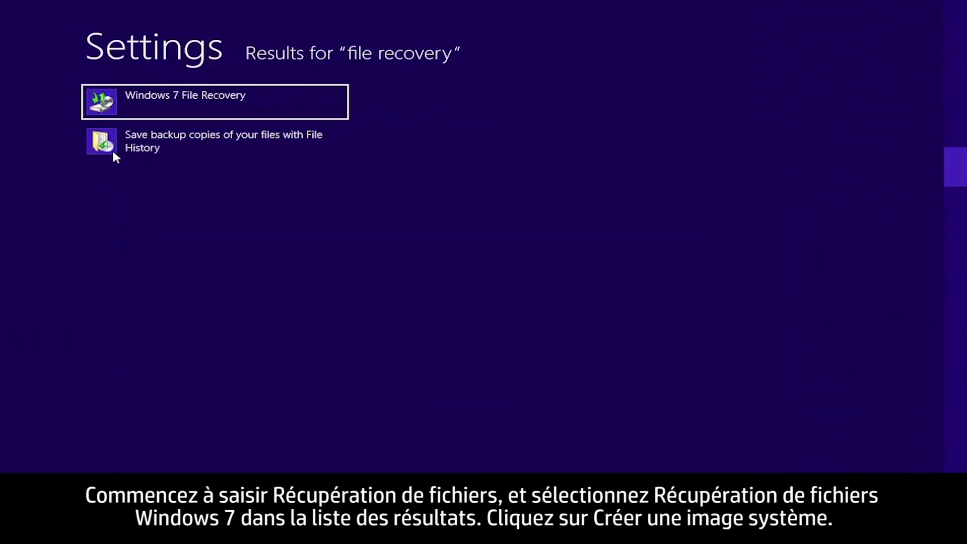
Step: Launch Windows 7 File Recovery from the Settings search results
{"action": "left_click", "coordinate": [114, 103]}
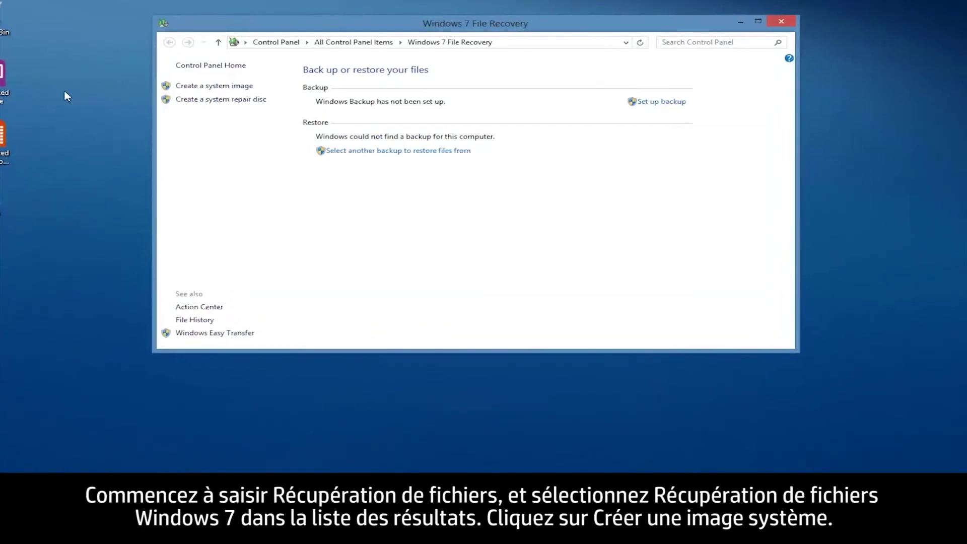
Step: Start the Create a system image wizard, saving to HP External Hard Drive (F:)
{"action": "left_click", "coordinate": [130, 92]}
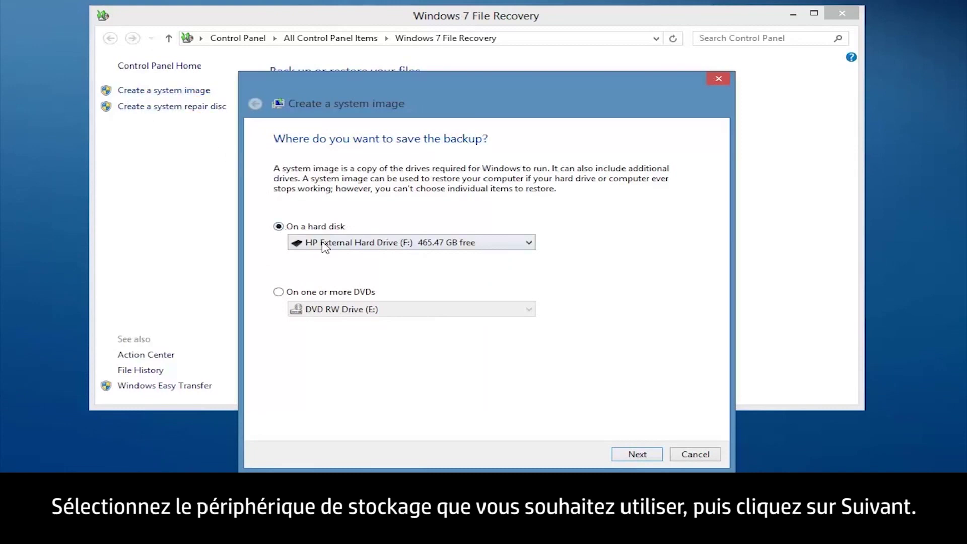
Step: Run the system image backup of the default drives to the external drive and decline a repair disc
{"action": "left_click", "coordinate": [632, 454]}
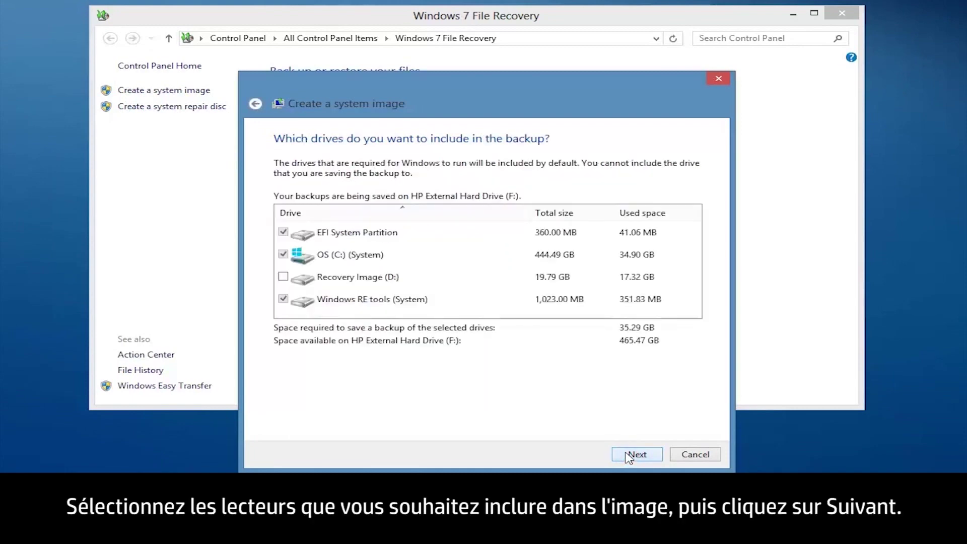
{"action": "left_click", "coordinate": [635, 454]}
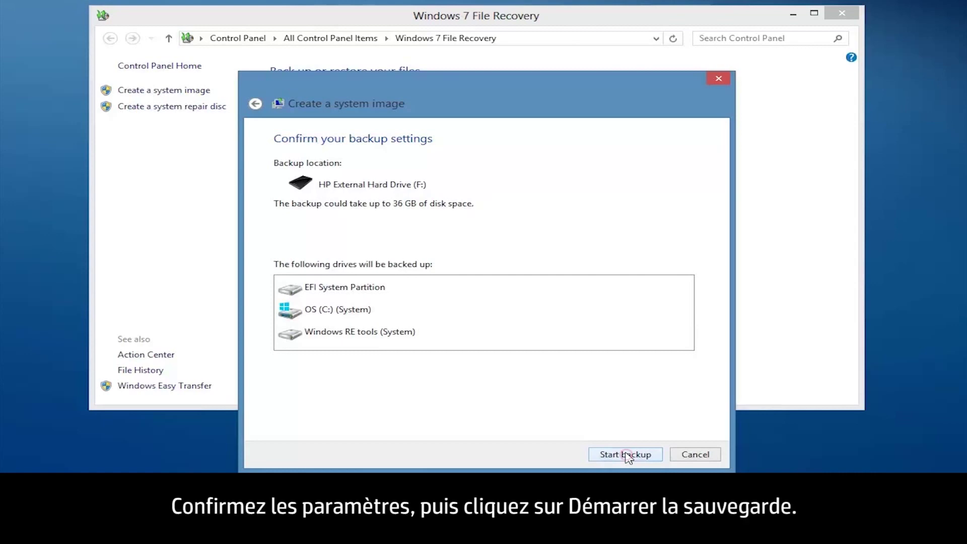
{"action": "left_click", "coordinate": [627, 456]}
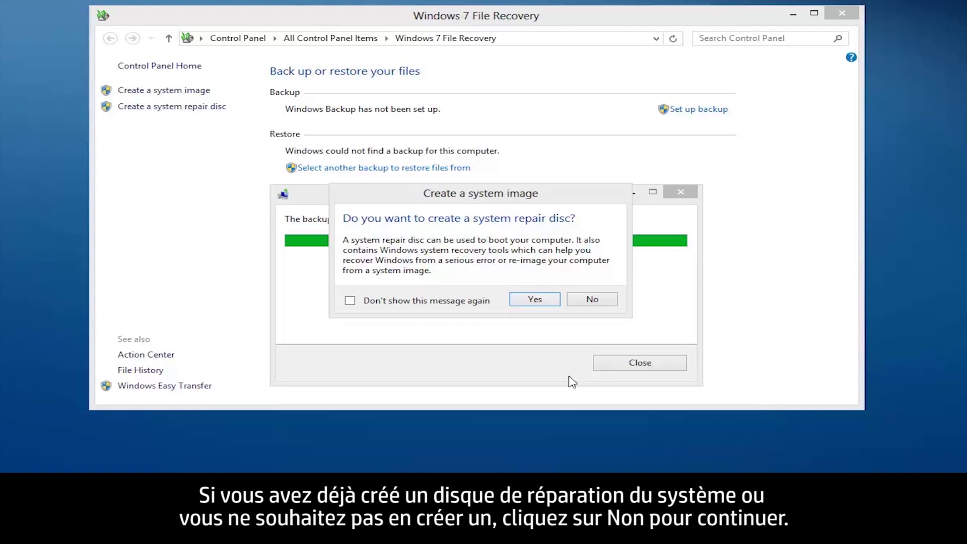
{"action": "left_click", "coordinate": [575, 302]}
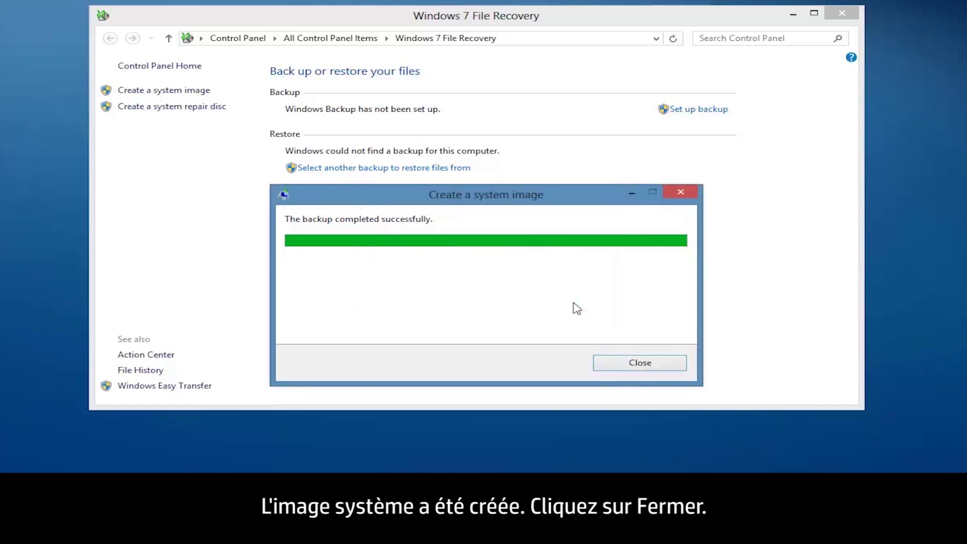
Step: Close the completed backup window
{"action": "left_click", "coordinate": [611, 366]}
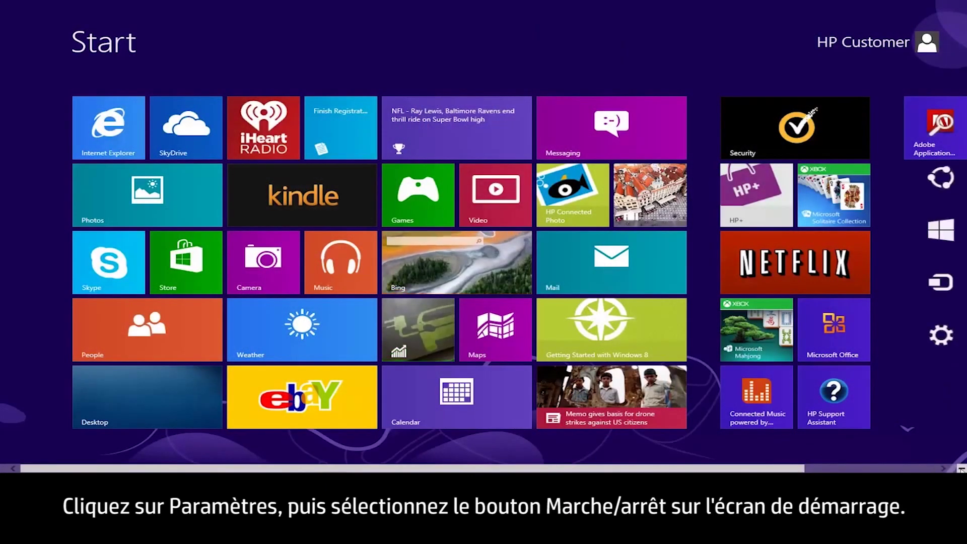
Step: Restart via the Settings charm's Power menu with Shift held to reach Advanced Startup
{"action": "left_click", "coordinate": [941, 335]}
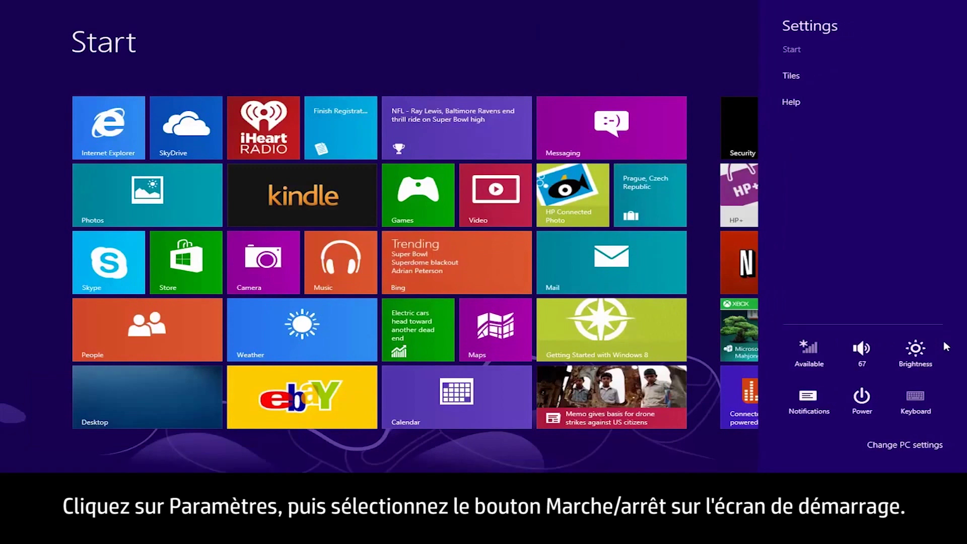
{"action": "left_click", "coordinate": [863, 395]}
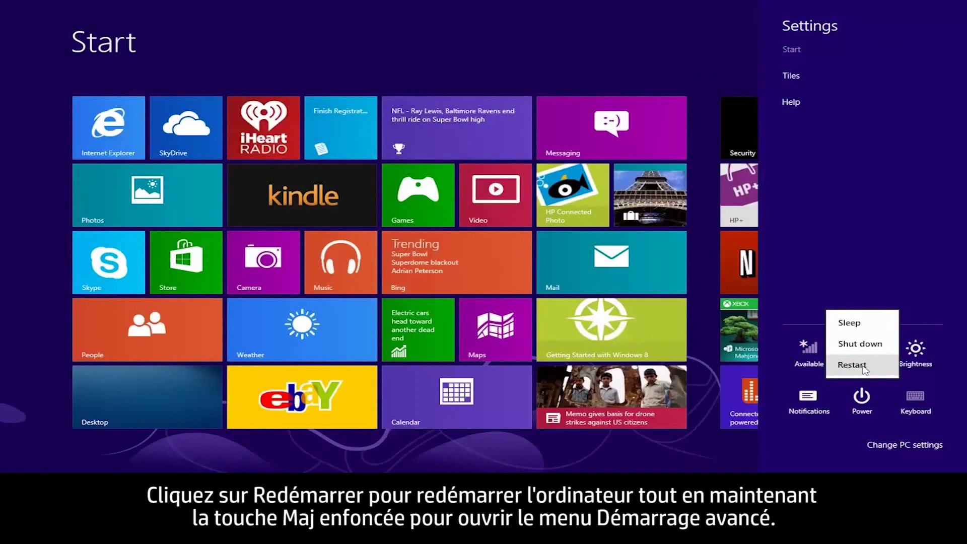
{"action": "left_click", "coordinate": [852, 364], "text": "shift"}
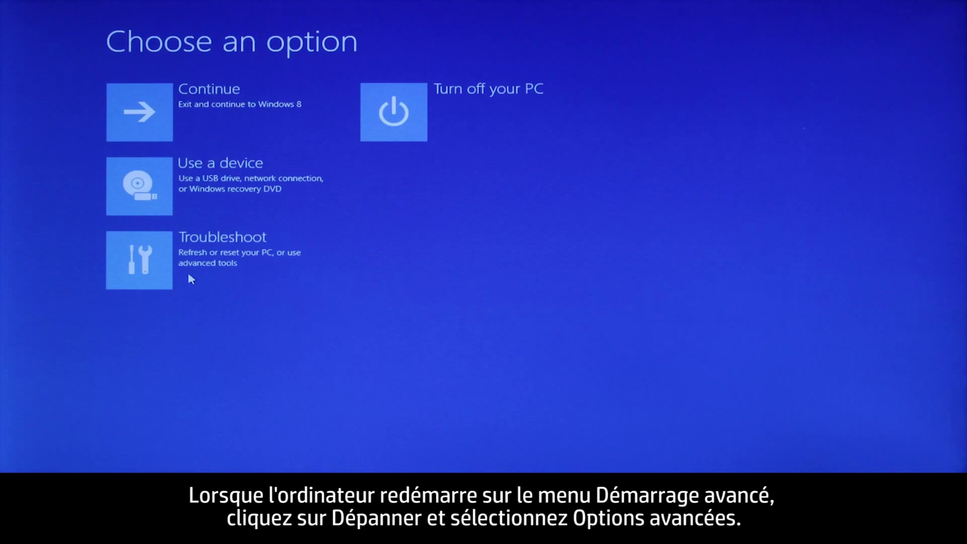
Step: Go through Troubleshoot and Advanced options to System Image Recovery and sign in with the account password
{"action": "left_click", "coordinate": [159, 277]}
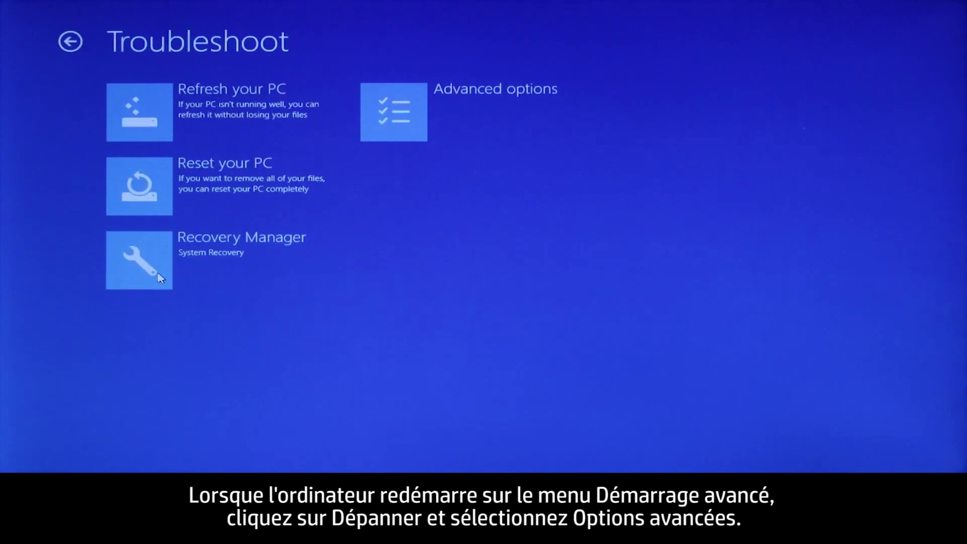
{"action": "left_click", "coordinate": [415, 134]}
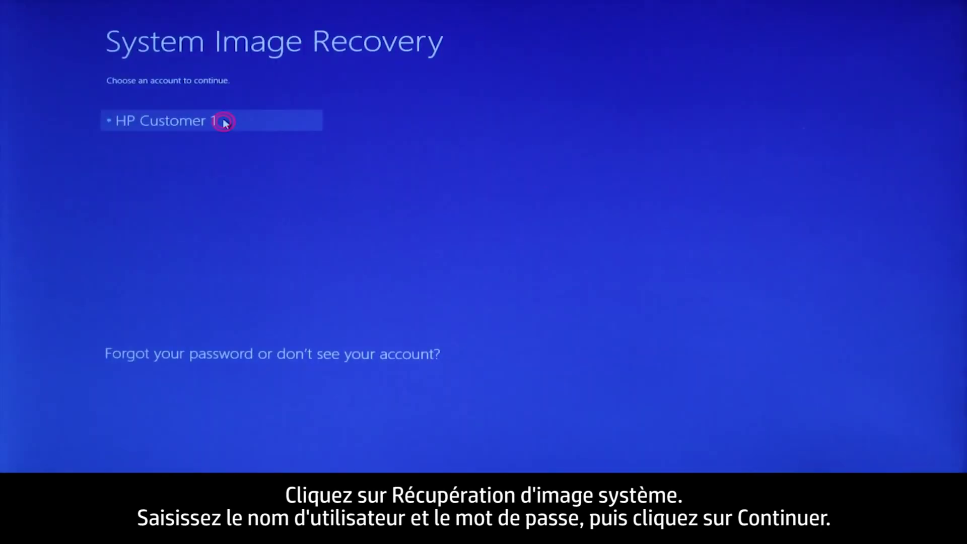
{"action": "type", "text": "**"}
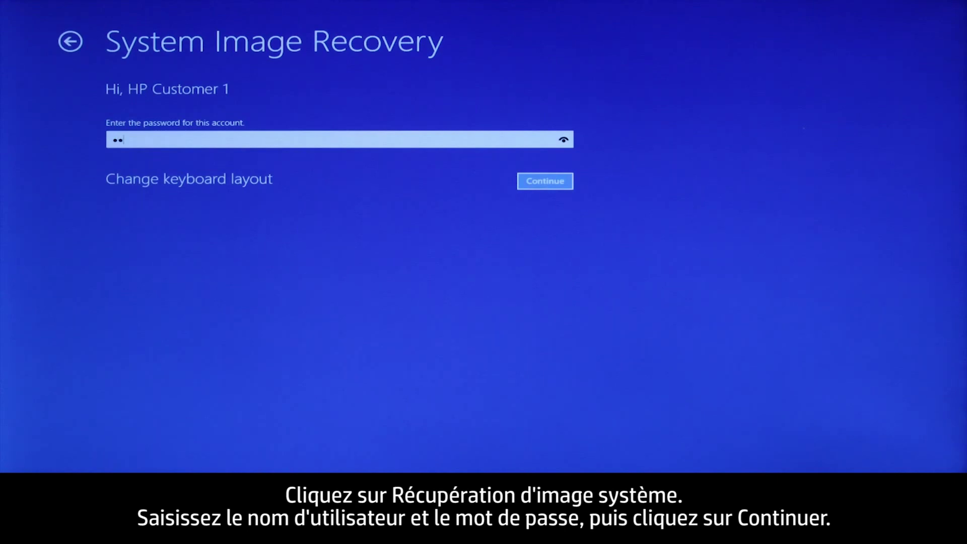
{"action": "type", "text": "********"}
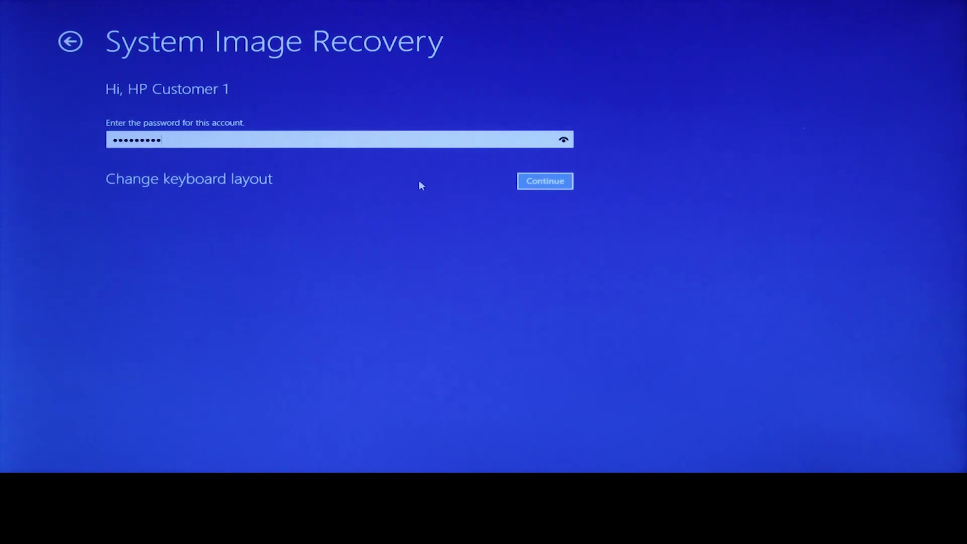
{"action": "left_click", "coordinate": [522, 183]}
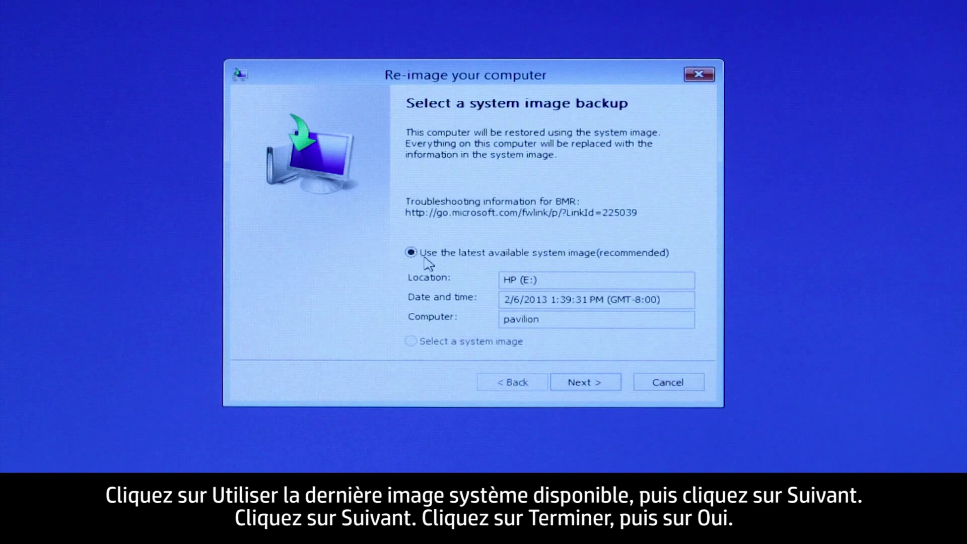
Step: Restore from the latest 2/6/2013 system image with default options and confirm replacing drive data
{"action": "left_click", "coordinate": [609, 381]}
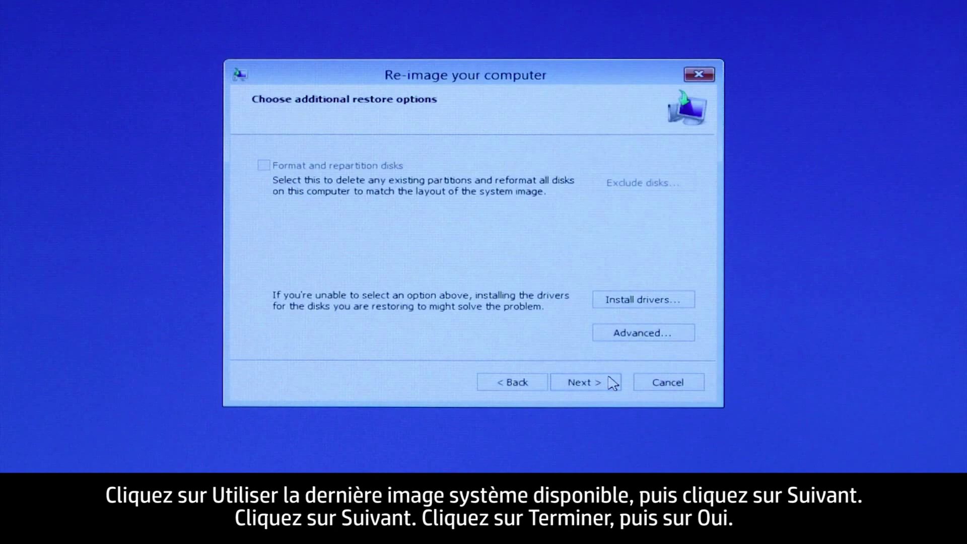
{"action": "left_click", "coordinate": [610, 382]}
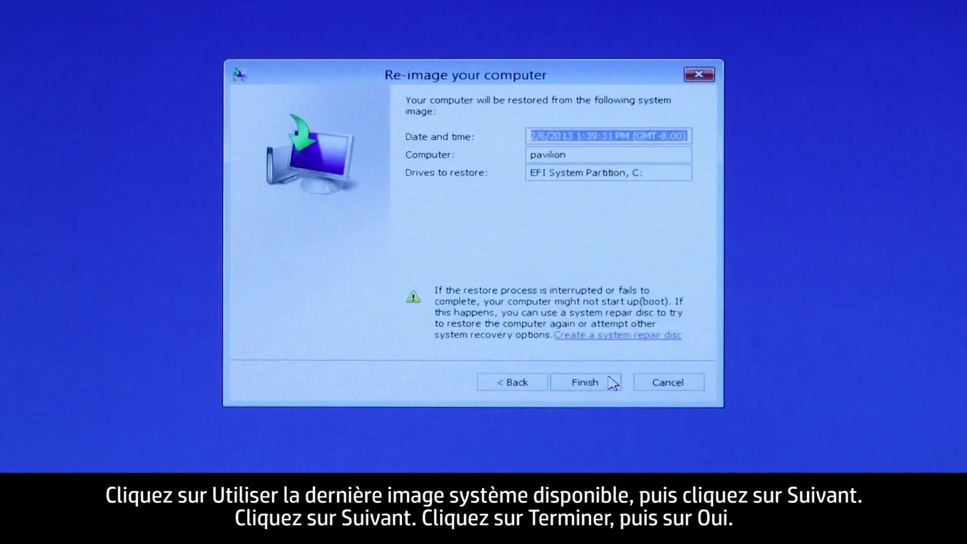
{"action": "left_click", "coordinate": [609, 382]}
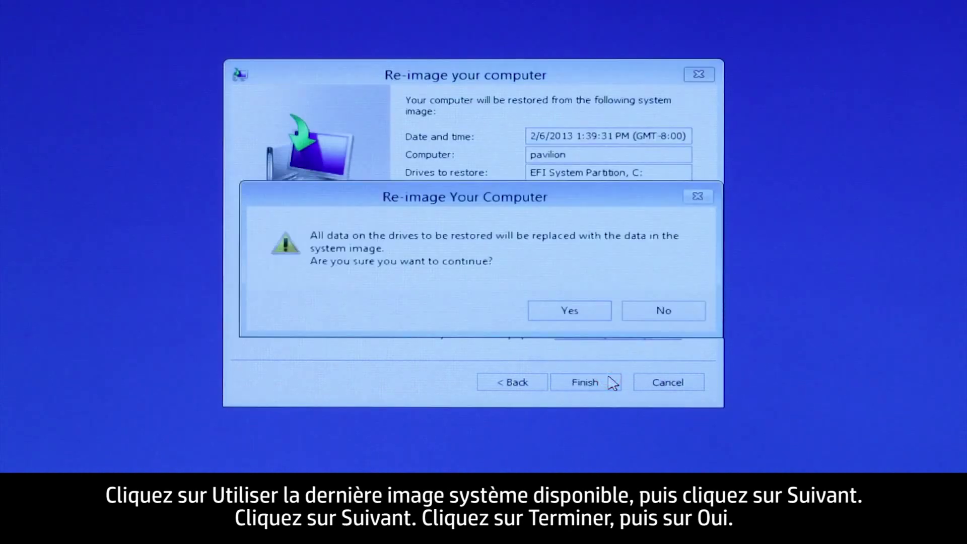
{"action": "left_click", "coordinate": [591, 308]}
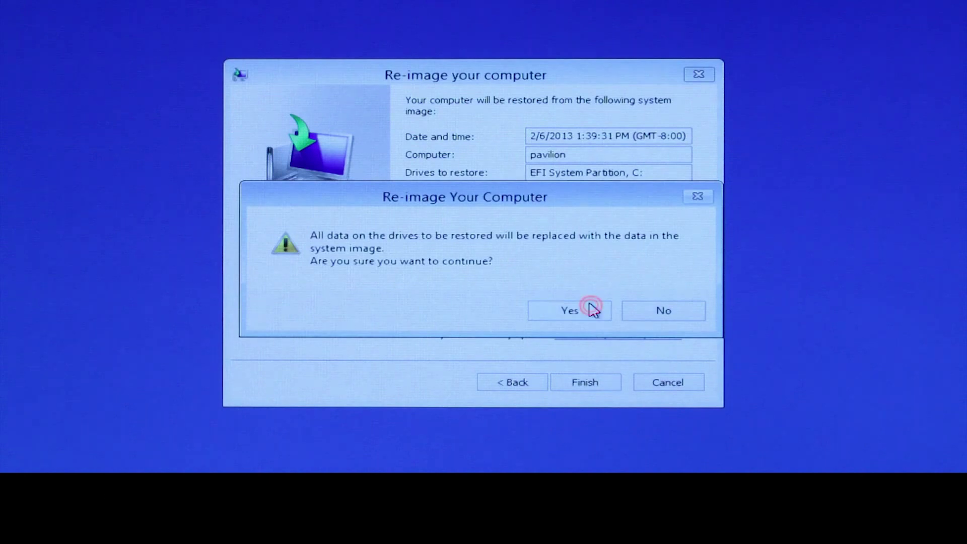